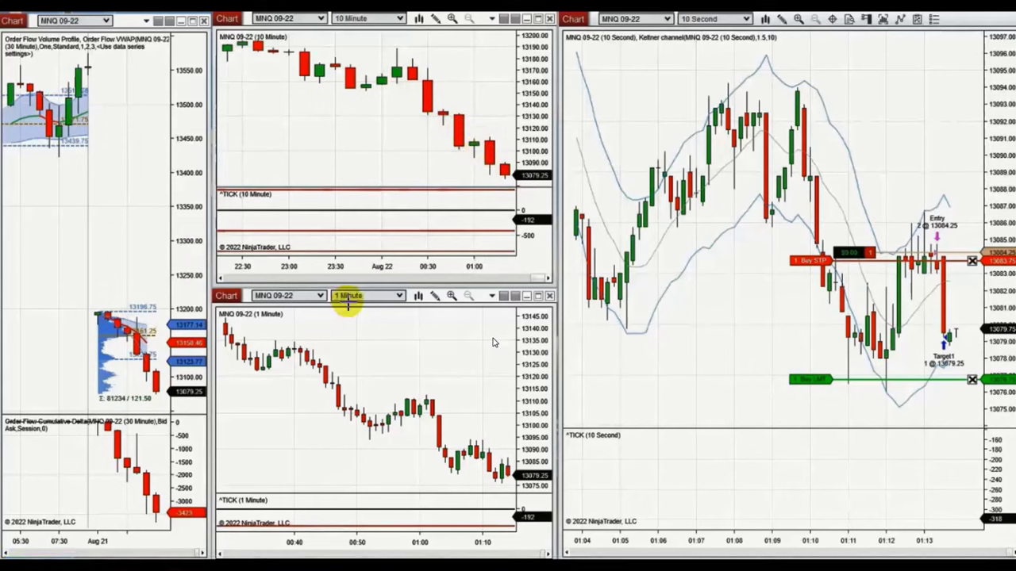
# Draw a green descending channel on the 1-minute MNQ chart and four parallel lines on the 10-second chart.
pyautogui.moveTo(282, 341); pyautogui.dragTo(528, 439)
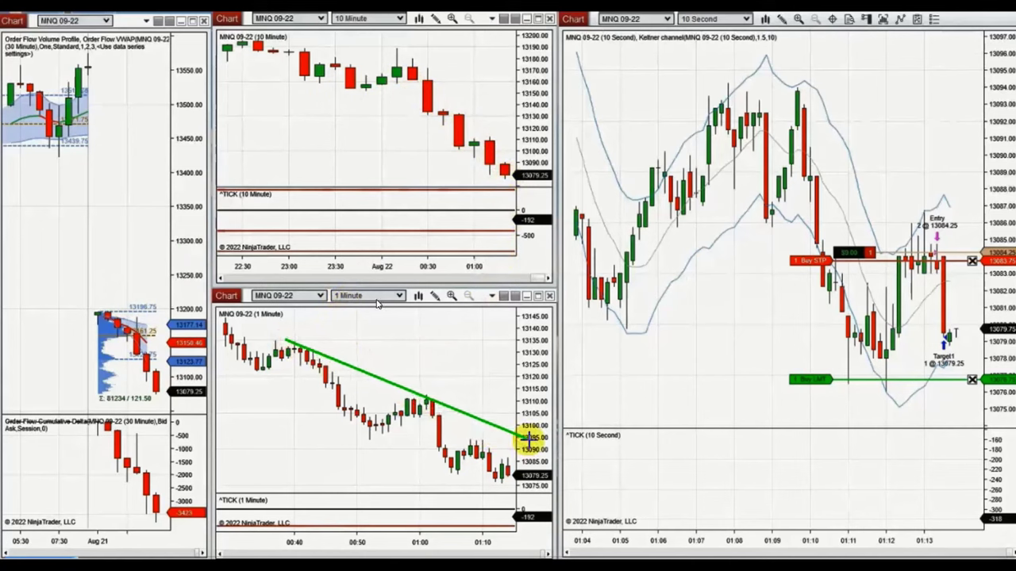
pyautogui.moveTo(251, 366); pyautogui.dragTo(501, 496)
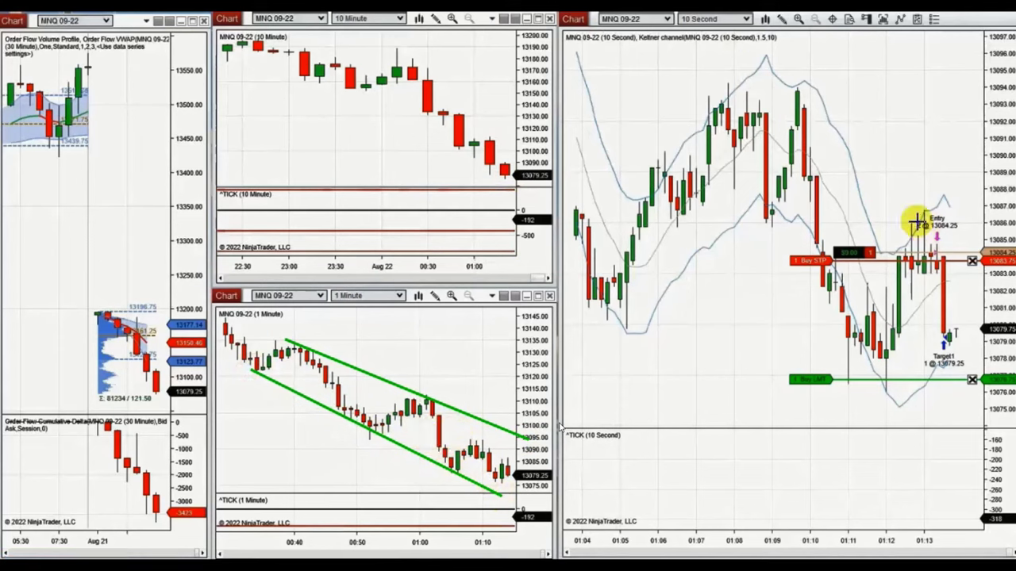
pyautogui.moveTo(779, 73)
pyautogui.mouseDown()
pyautogui.moveTo(978, 248)
pyautogui.moveTo(986, 272)
pyautogui.mouseUp()
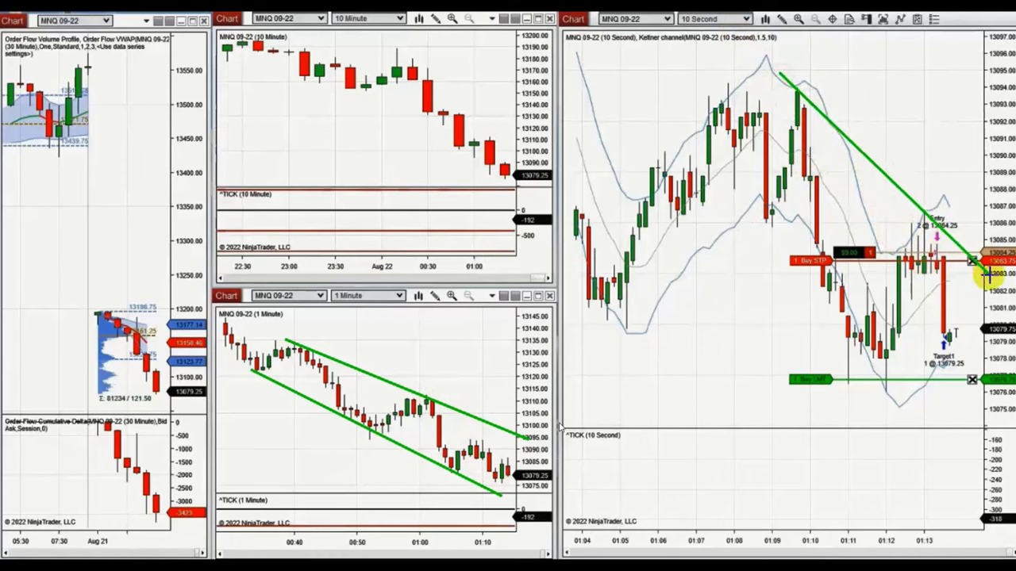
pyautogui.moveTo(760, 210); pyautogui.dragTo(934, 472)
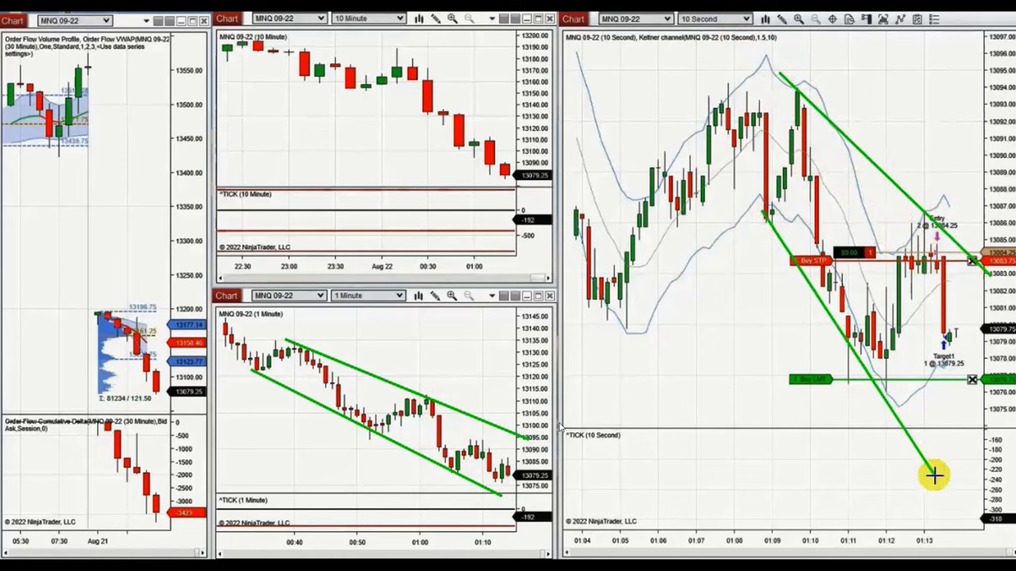
pyautogui.moveTo(766, 136)
pyautogui.mouseDown()
pyautogui.moveTo(907, 331)
pyautogui.moveTo(972, 387)
pyautogui.mouseUp()
pyautogui.moveTo(770, 98)
pyautogui.mouseDown()
pyautogui.moveTo(938, 267)
pyautogui.moveTo(975, 288)
pyautogui.moveTo(1001, 357)
pyautogui.moveTo(999, 347)
pyautogui.mouseUp()
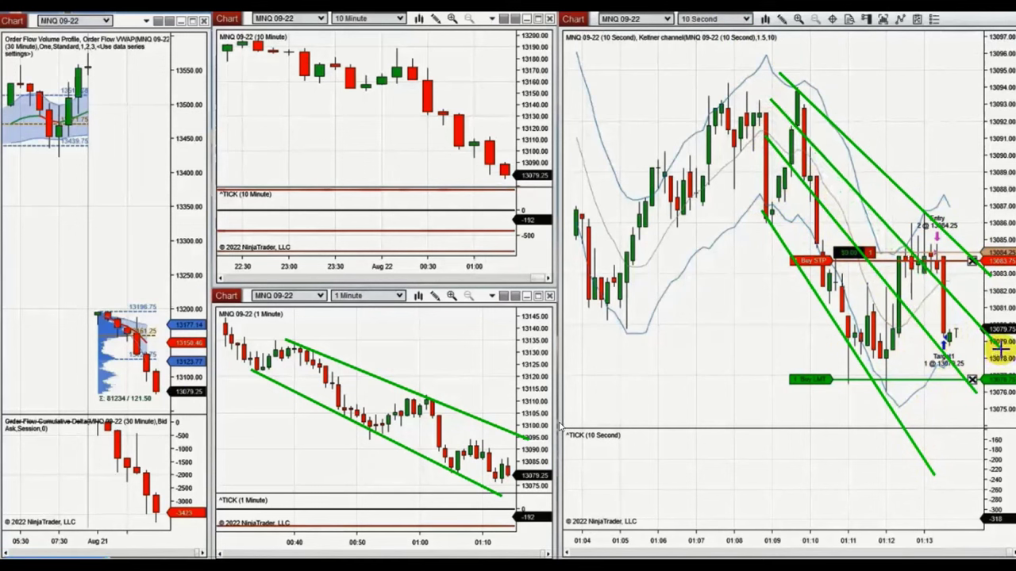
pyautogui.click(921, 268)
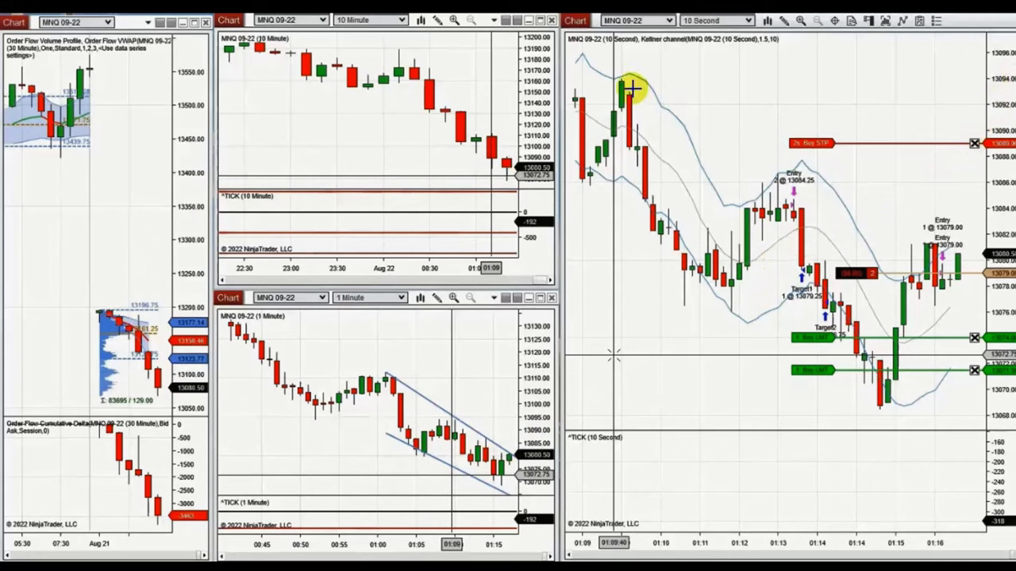
# Draw two parallel green descending lines on the 10-second chart from its early highs.
pyautogui.click(614, 74)
pyautogui.click(973, 299)
pyautogui.click(589, 181)
pyautogui.click(822, 428)
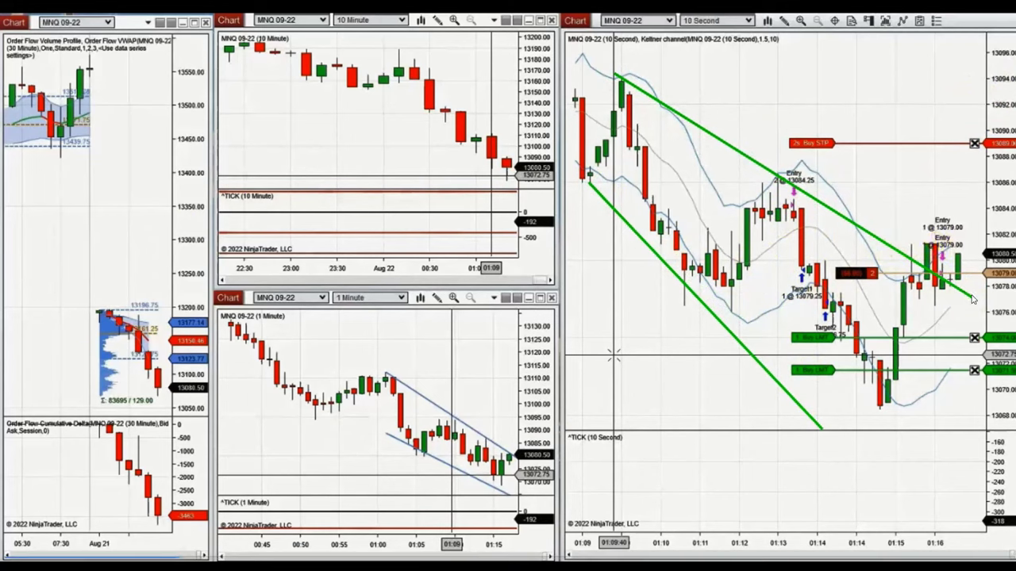
# Undo those lines and redraw two descending lines from the later swing high and recent candles.
pyautogui.hotkey('ctrl', 'z')
pyautogui.hotkey('ctrl', 'z')
pyautogui.moveTo(742, 167); pyautogui.dragTo(992, 266)
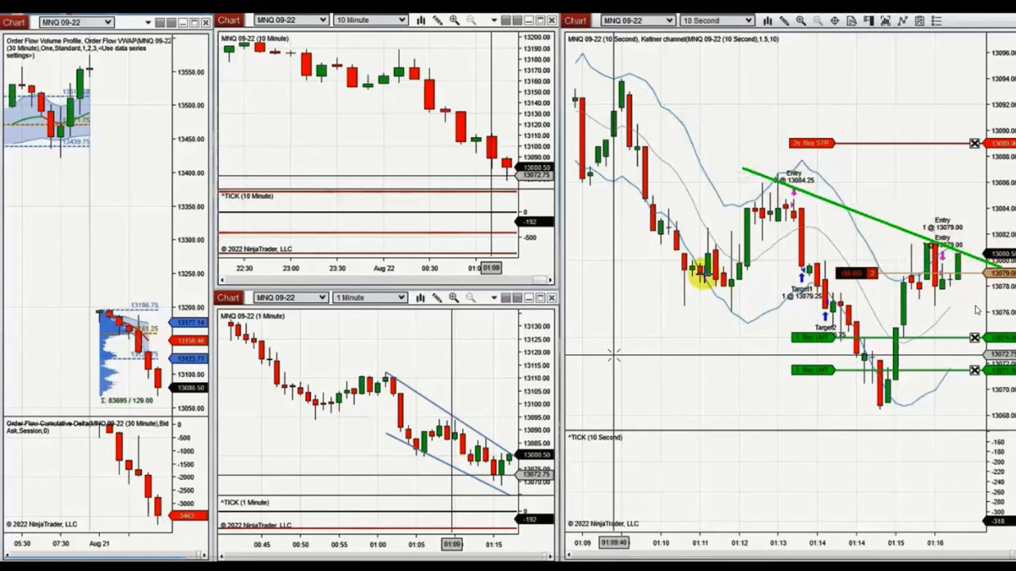
pyautogui.moveTo(669, 283); pyautogui.dragTo(982, 470)
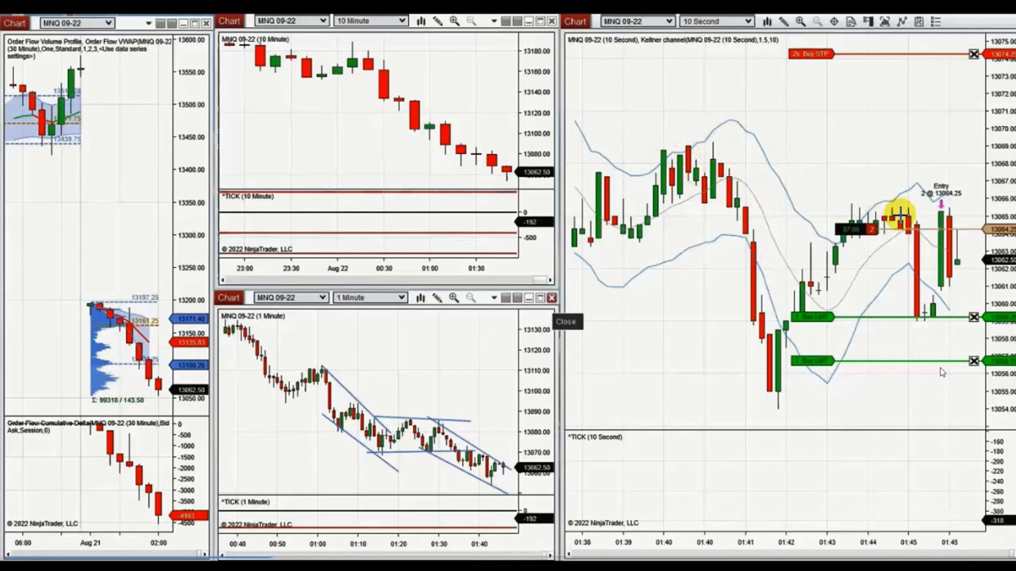
# Draw four parallel green descending lines on the 10-second chart and compress the 10-minute bars.
pyautogui.moveTo(665, 144); pyautogui.dragTo(991, 232)
pyautogui.moveTo(601, 359); pyautogui.dragTo(981, 441)
pyautogui.moveTo(611, 254); pyautogui.dragTo(984, 348)
pyautogui.moveTo(616, 195); pyautogui.dragTo(994, 300)
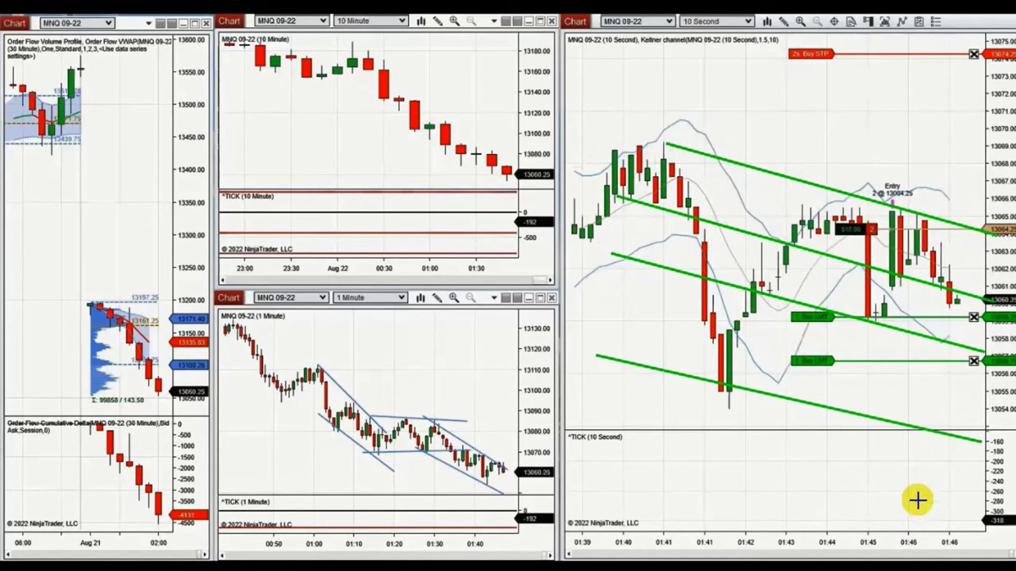
pyautogui.moveTo(392, 268); pyautogui.dragTo(371, 268)
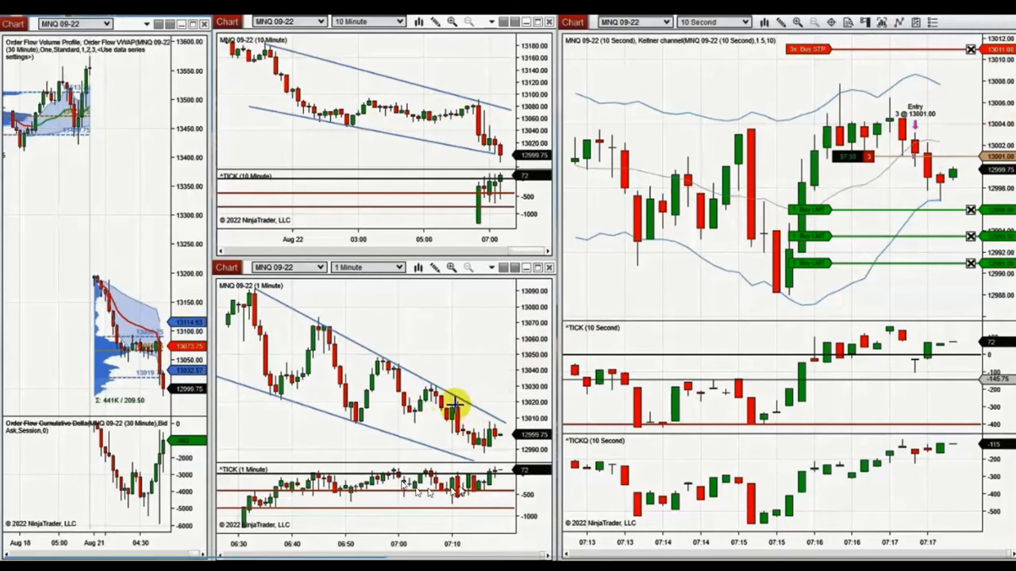
# Draw an upper and a parallel lower green channel line on the 1-minute chart.
pyautogui.moveTo(454, 405); pyautogui.dragTo(513, 433)
pyautogui.moveTo(443, 429); pyautogui.dragTo(501, 468)
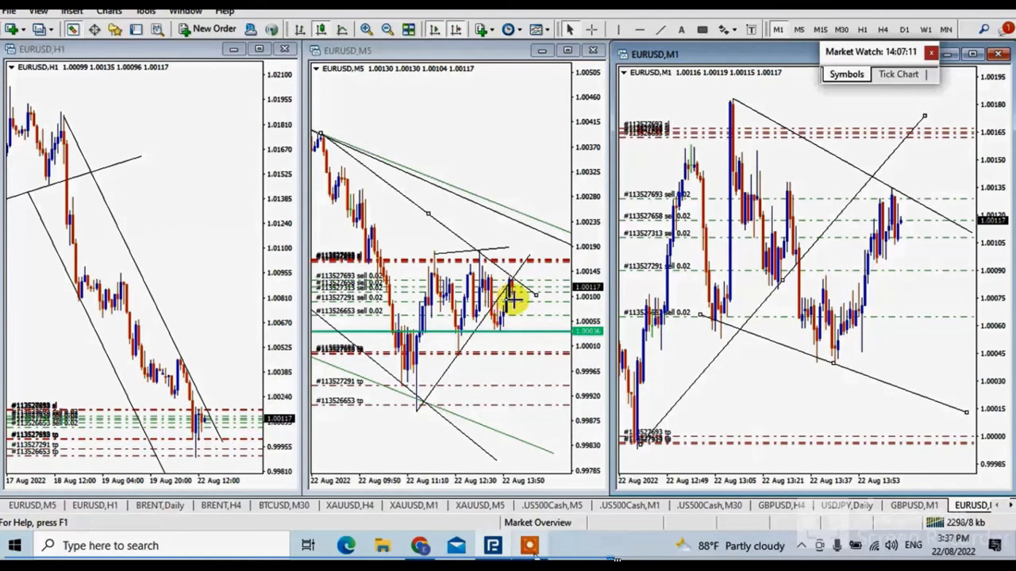
# Remove the stray rectangles from the M5 chart and close one EURUSD sell order.
pyautogui.moveTo(561, 319)
pyautogui.mouseDown()
pyautogui.moveTo(448, 277)
pyautogui.moveTo(560, 306)
pyautogui.mouseUp()
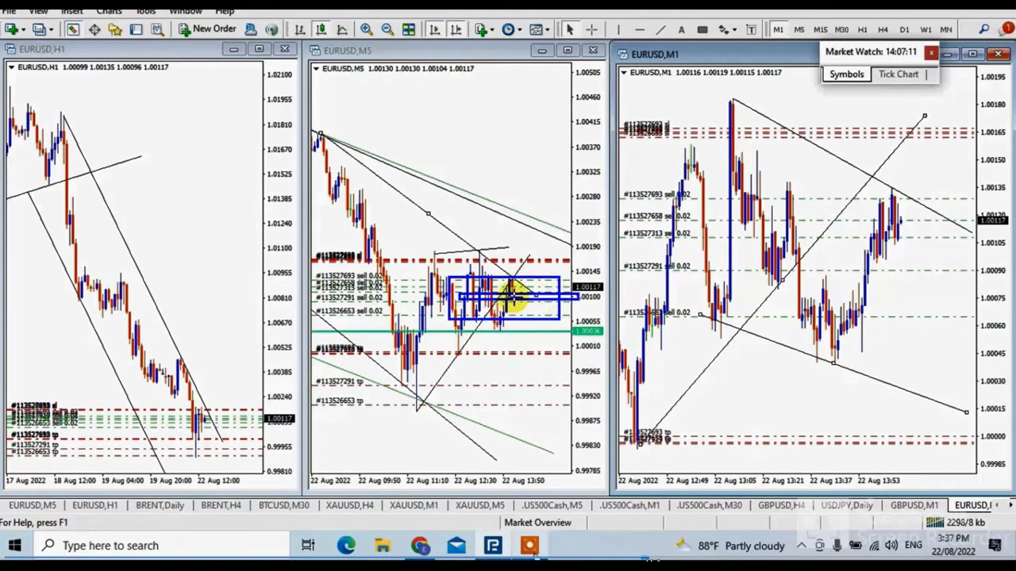
pyautogui.press('BackSpace')
pyautogui.press('BackSpace')
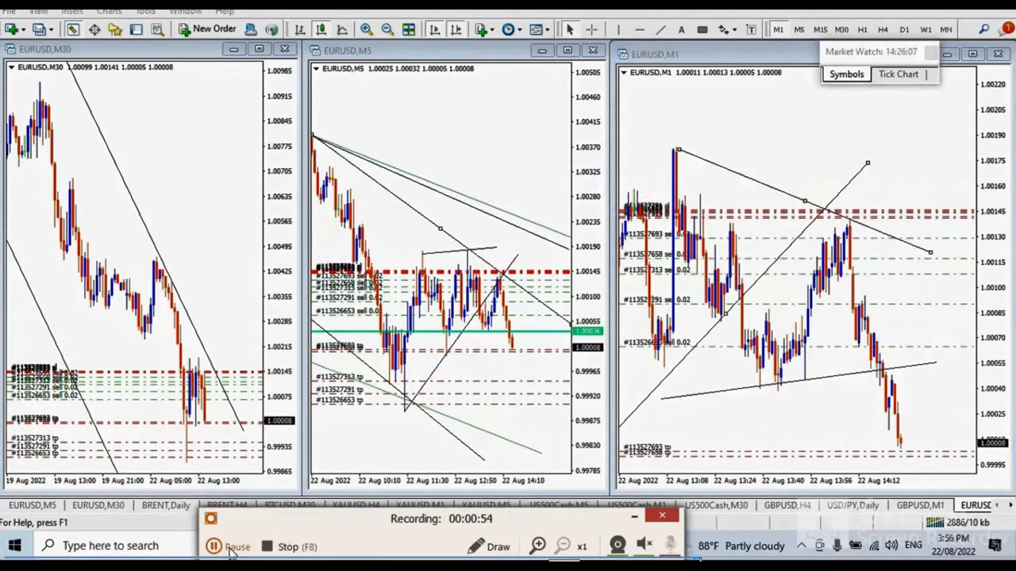
pyautogui.click(231, 554)
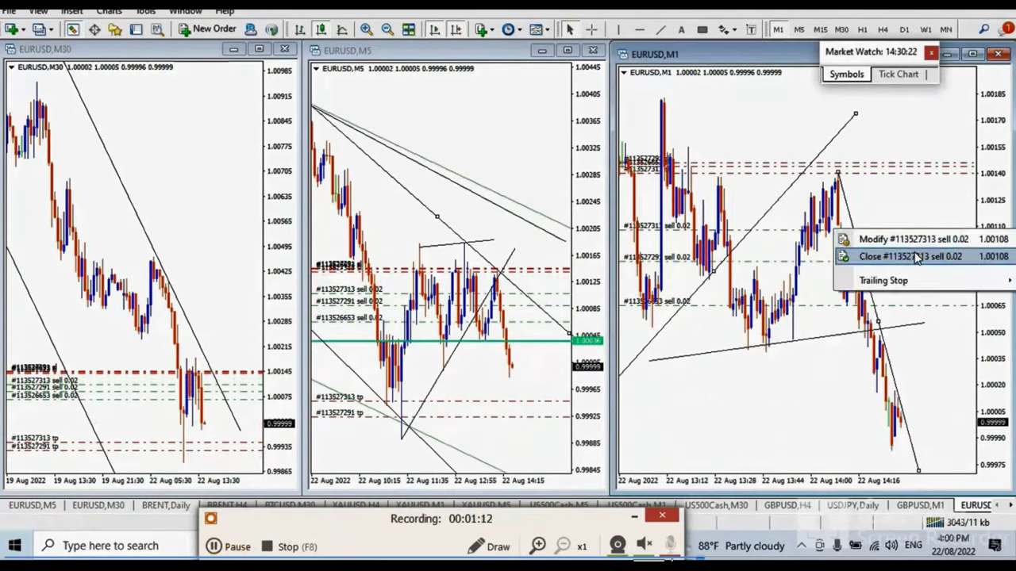
pyautogui.click(929, 254)
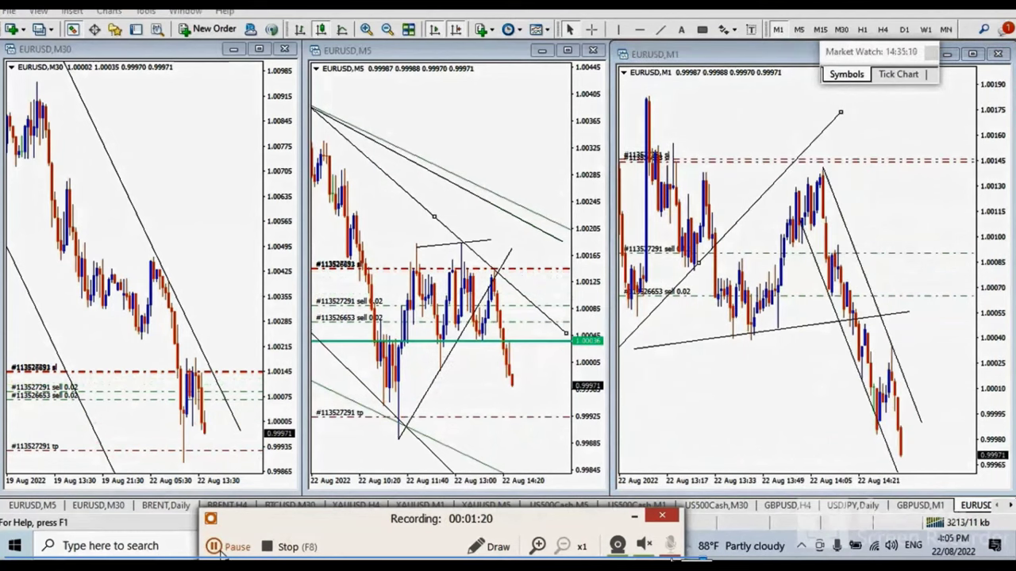
# Lower an order's stop-loss on the M1 chart and close another sell order there.
pyautogui.moveTo(930, 156); pyautogui.dragTo(948, 298)
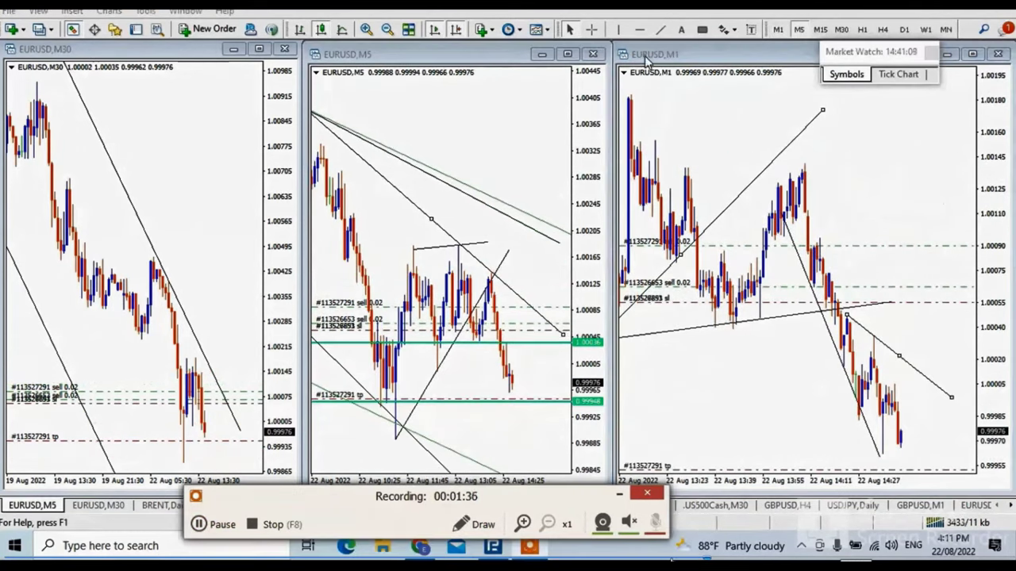
pyautogui.click(647, 62)
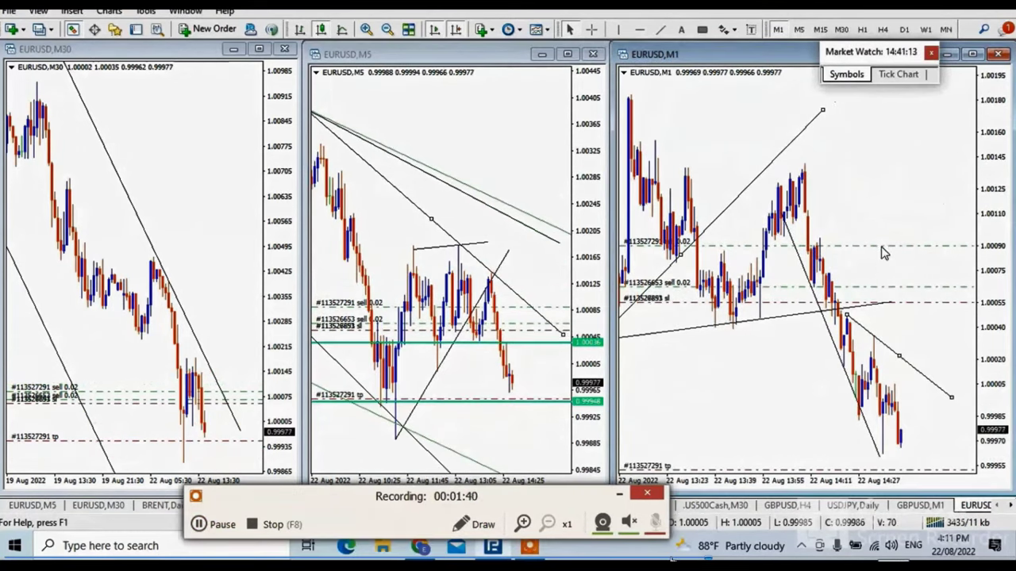
pyautogui.rightClick(882, 246)
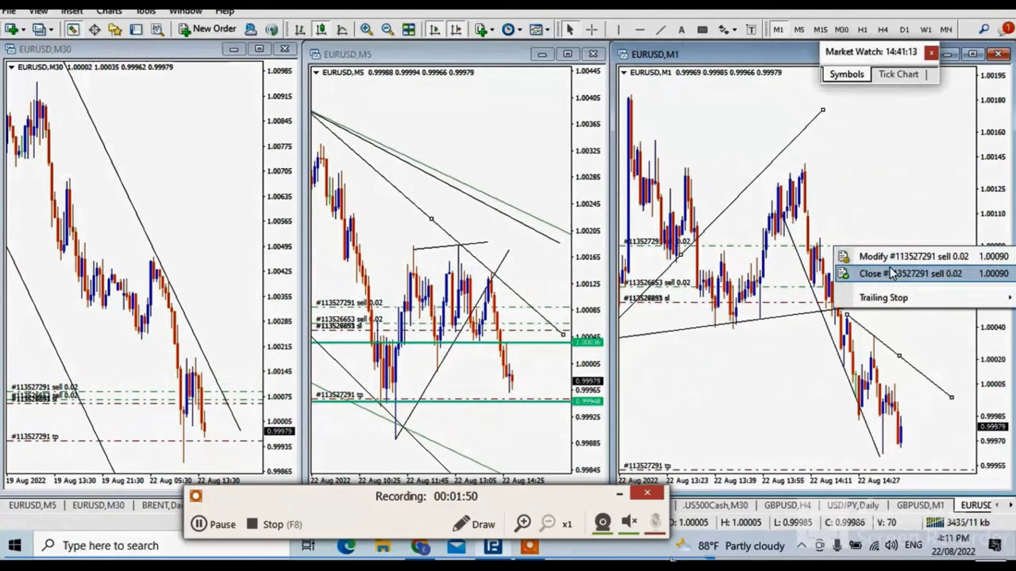
pyautogui.click(891, 273)
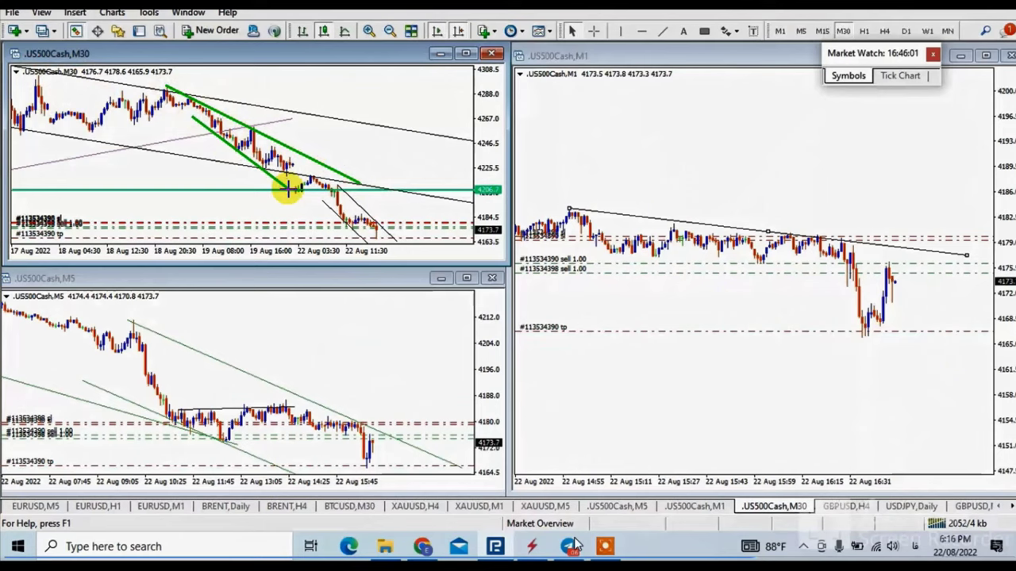
# Draw a green descending channel on the US500 M30 chart, then bring up the M1 chart's options.
pyautogui.moveTo(265, 130); pyautogui.dragTo(378, 218)
pyautogui.moveTo(267, 163); pyautogui.dragTo(363, 223)
pyautogui.click(667, 288)
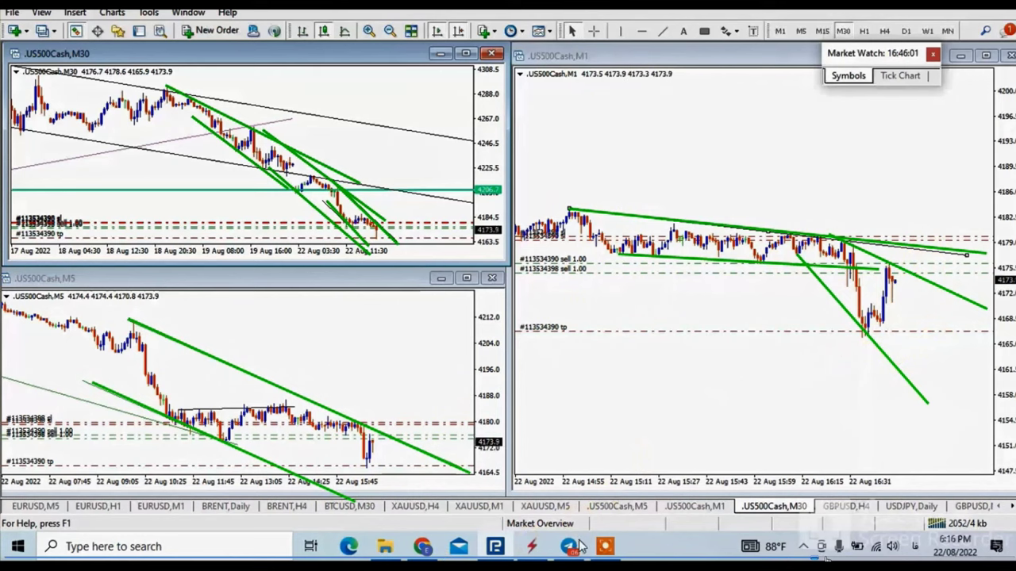
pyautogui.click(603, 546)
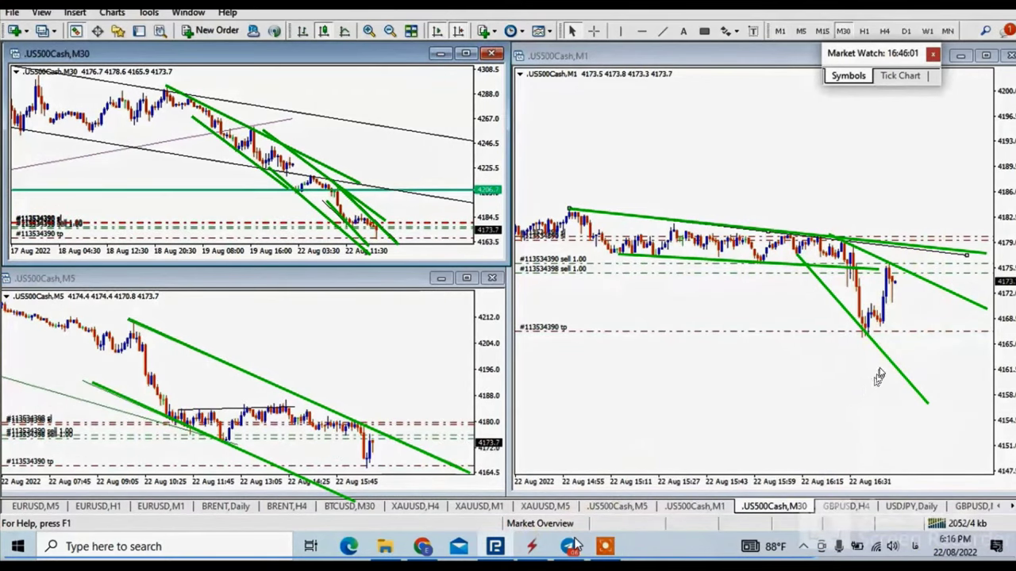
pyautogui.click(603, 548)
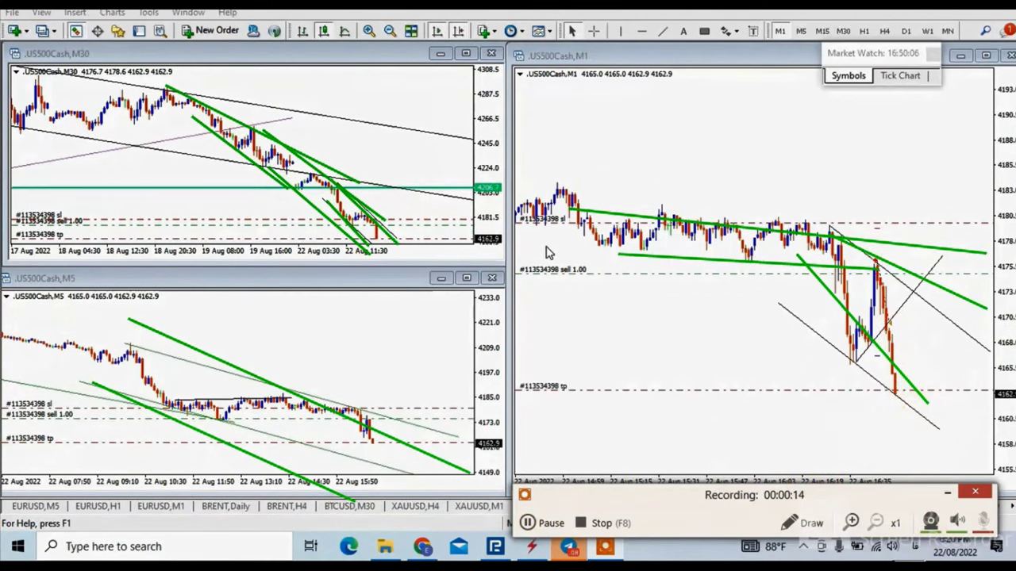
pyautogui.rightClick(700, 271)
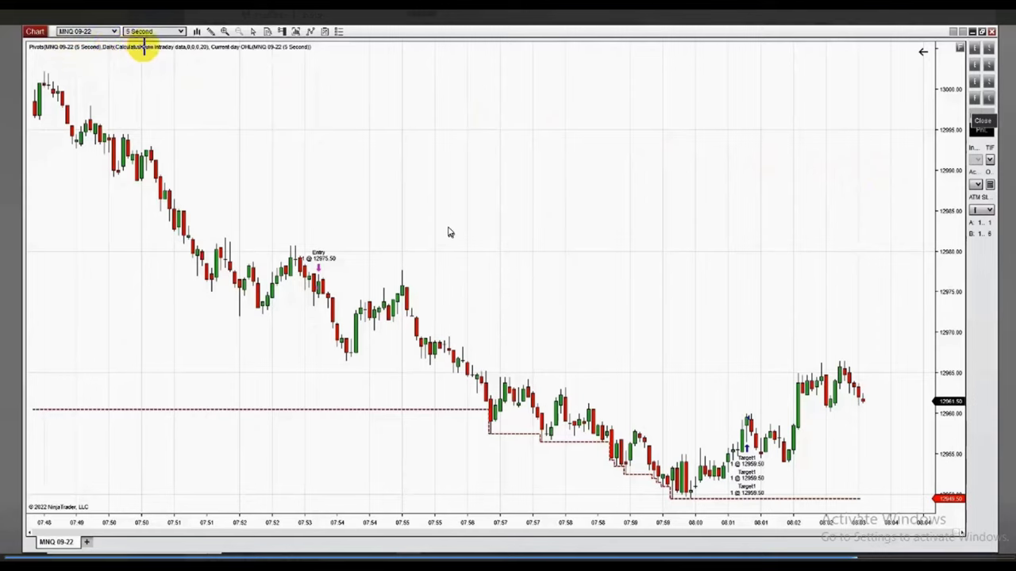
# Draw a green descending channel from the opening high down to near 07:55 and the dotted red level.
pyautogui.click(37, 70)
pyautogui.click(436, 341)
pyautogui.click(58, 141)
pyautogui.click(402, 410)
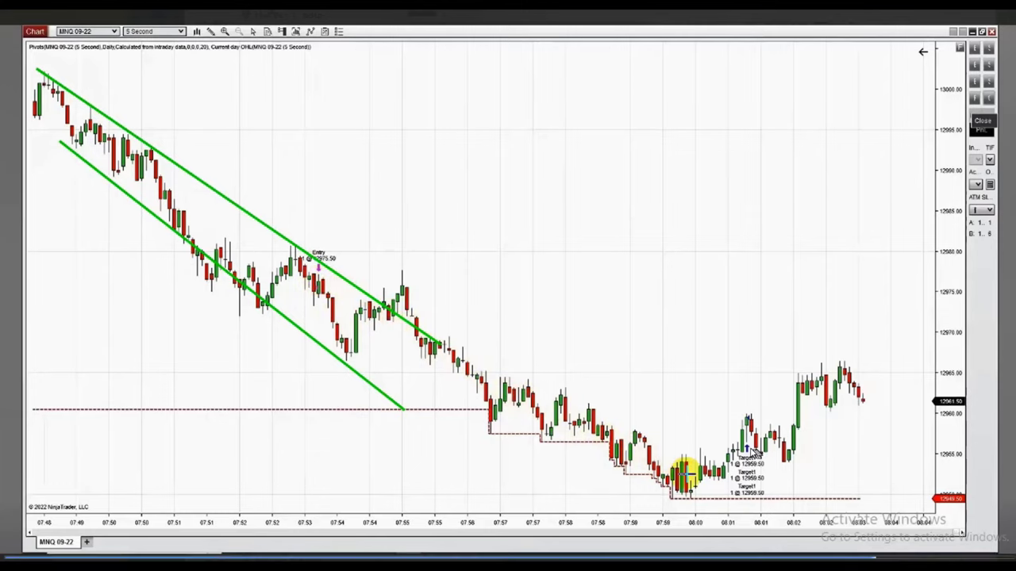
# Add a second channel reaching the 08:00 lows and a line from the Entry marker to the 08:01 candles.
pyautogui.click(288, 246)
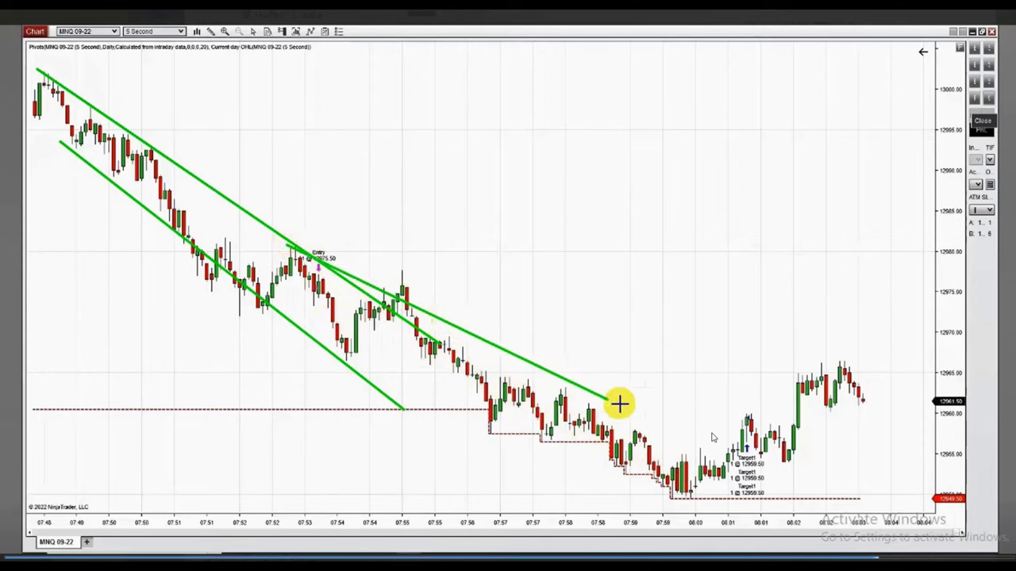
pyautogui.click(759, 492)
pyautogui.click(341, 346)
pyautogui.click(722, 520)
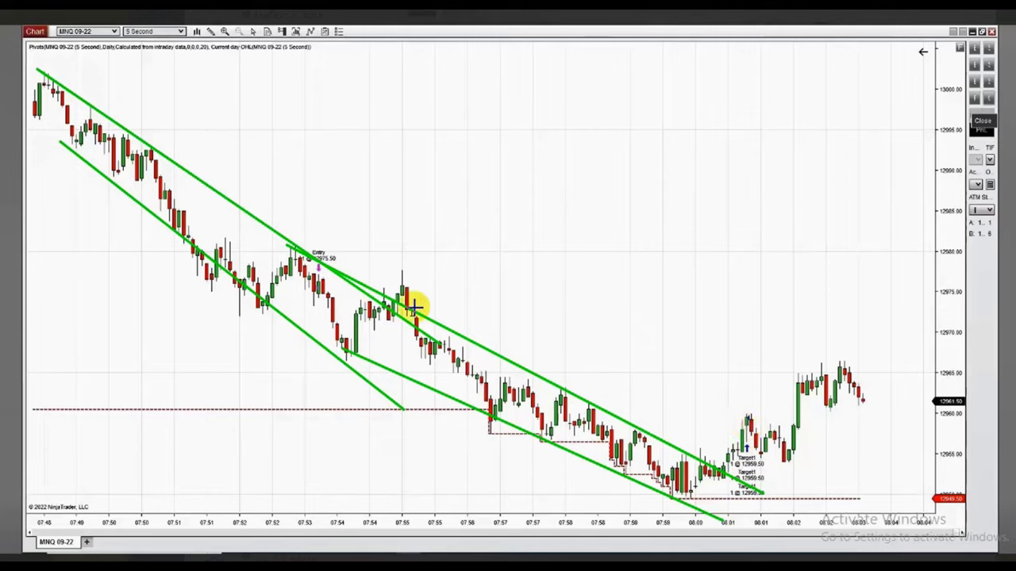
pyautogui.click(316, 274)
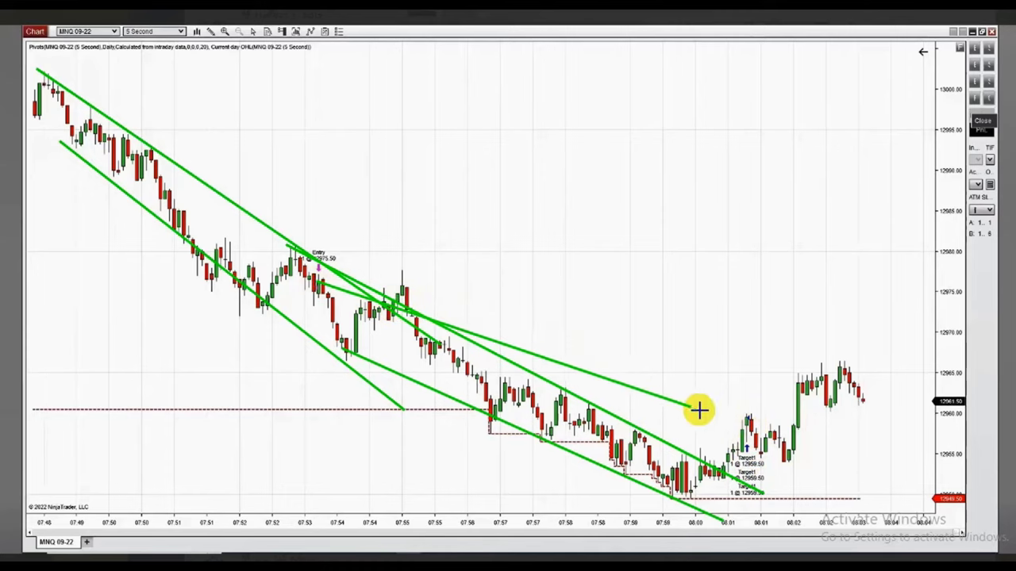
pyautogui.click(746, 416)
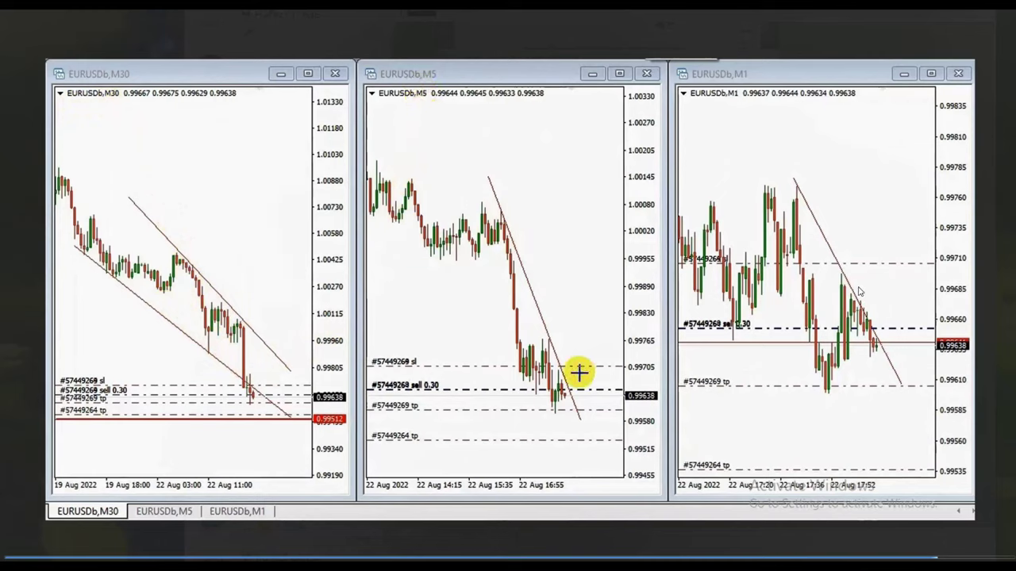
# Draw a two-line green descending channel on EURUSD M5 and four parallel green lines on M1.
pyautogui.moveTo(488, 174)
pyautogui.mouseDown()
pyautogui.moveTo(564, 346)
pyautogui.moveTo(594, 454)
pyautogui.mouseUp()
pyautogui.moveTo(473, 256); pyautogui.dragTo(558, 472)
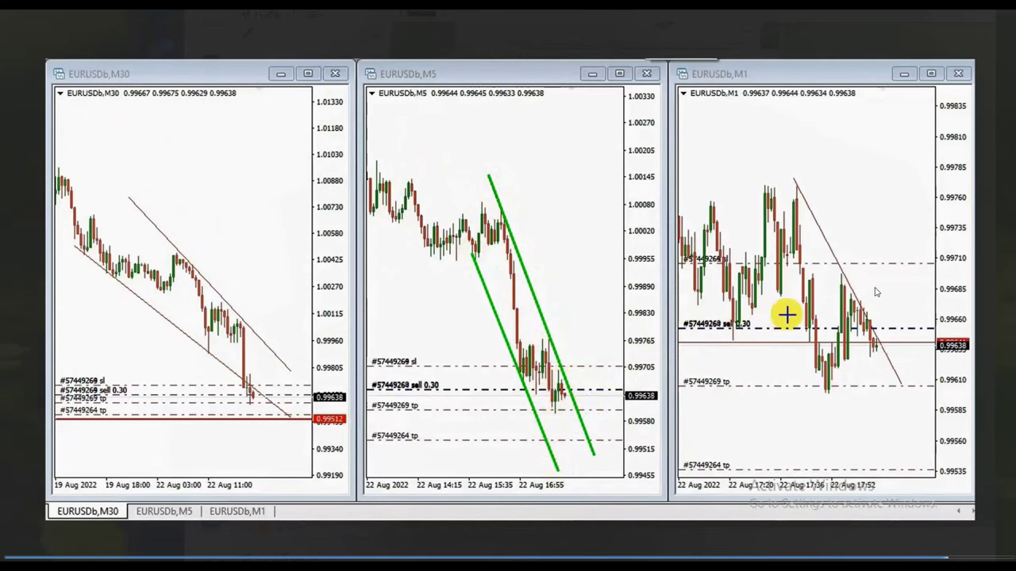
pyautogui.moveTo(793, 175); pyautogui.dragTo(922, 432)
pyautogui.moveTo(770, 286)
pyautogui.mouseDown()
pyautogui.moveTo(830, 426)
pyautogui.moveTo(905, 465)
pyautogui.moveTo(857, 446)
pyautogui.moveTo(864, 476)
pyautogui.mouseUp()
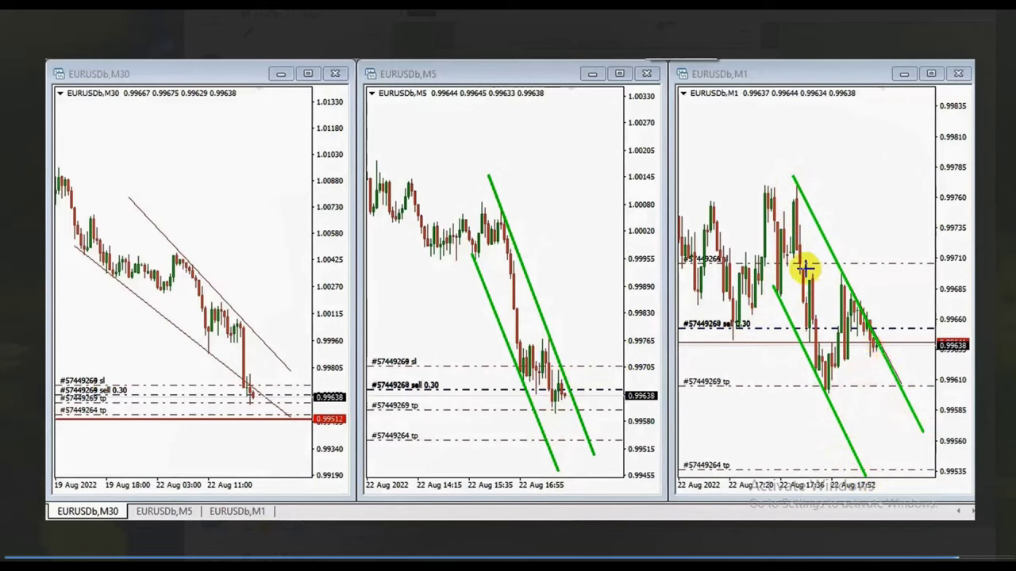
pyautogui.moveTo(766, 216); pyautogui.dragTo(897, 462)
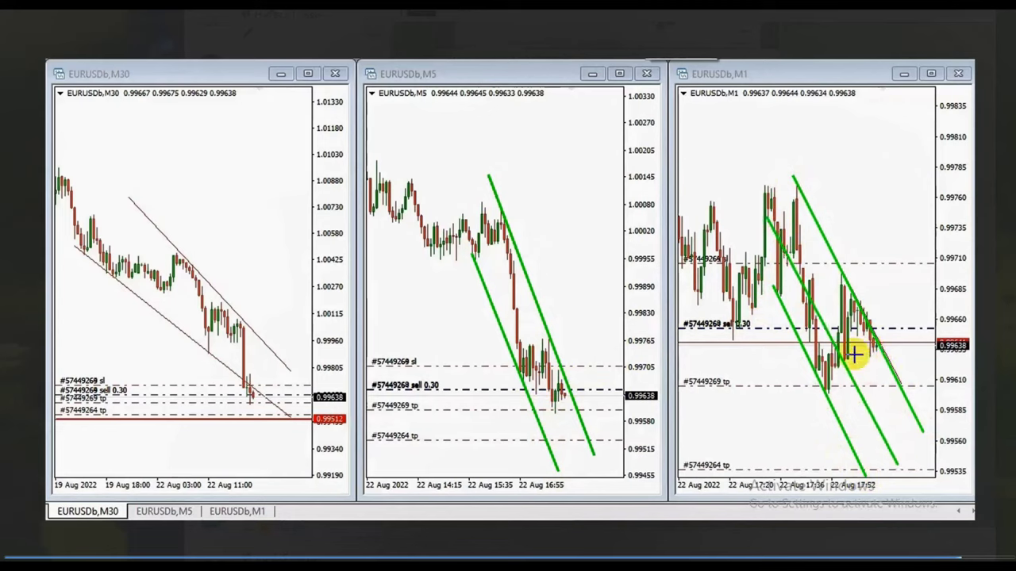
pyautogui.moveTo(785, 211); pyautogui.dragTo(906, 449)
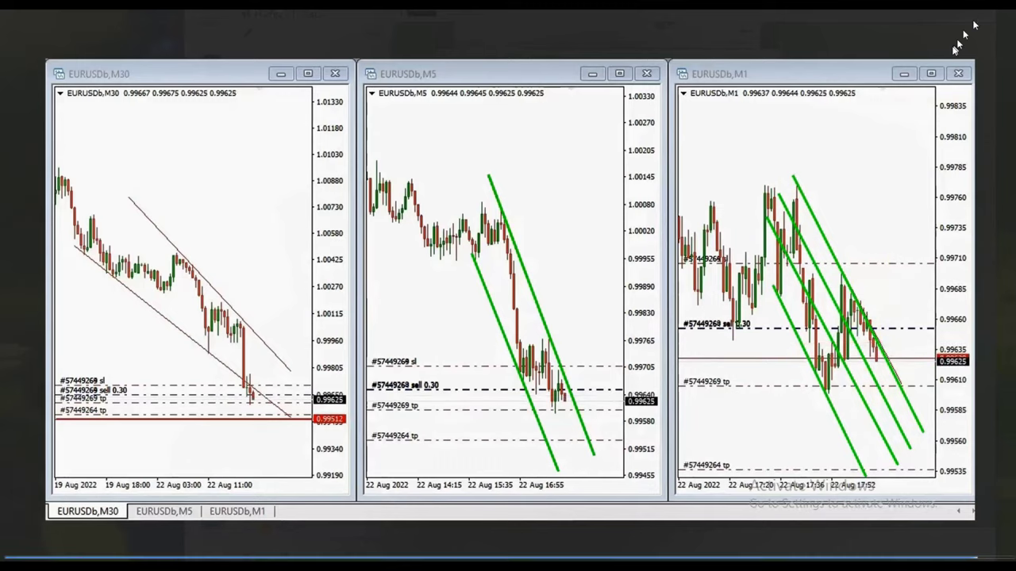
# Activate the EURUSD M1 chart window so only the thin brown trend lines remain visible.
pyautogui.click(918, 109)
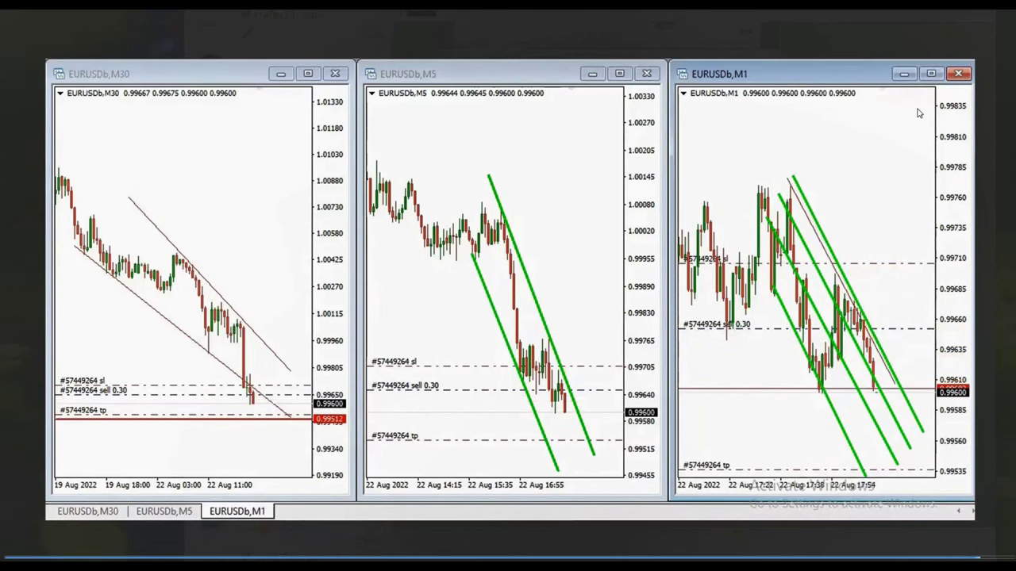
pyautogui.click(873, 383)
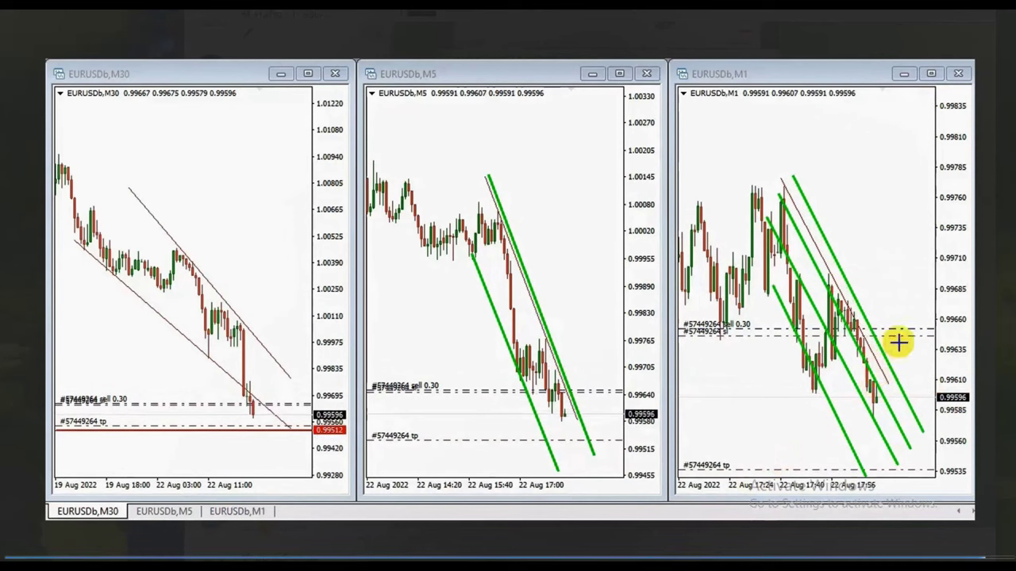
pyautogui.click(853, 444)
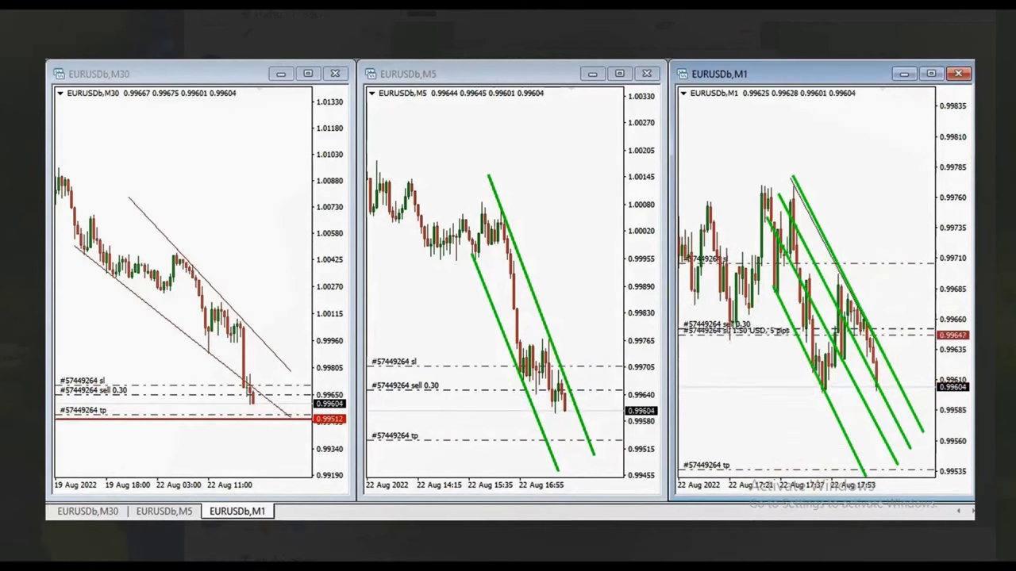
pyautogui.click(773, 463)
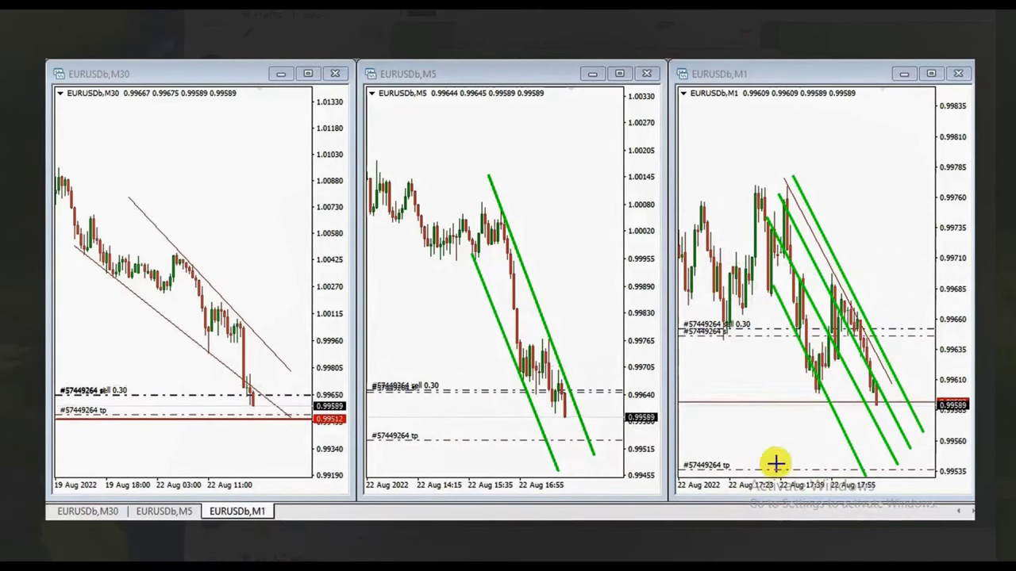
pyautogui.click(873, 389)
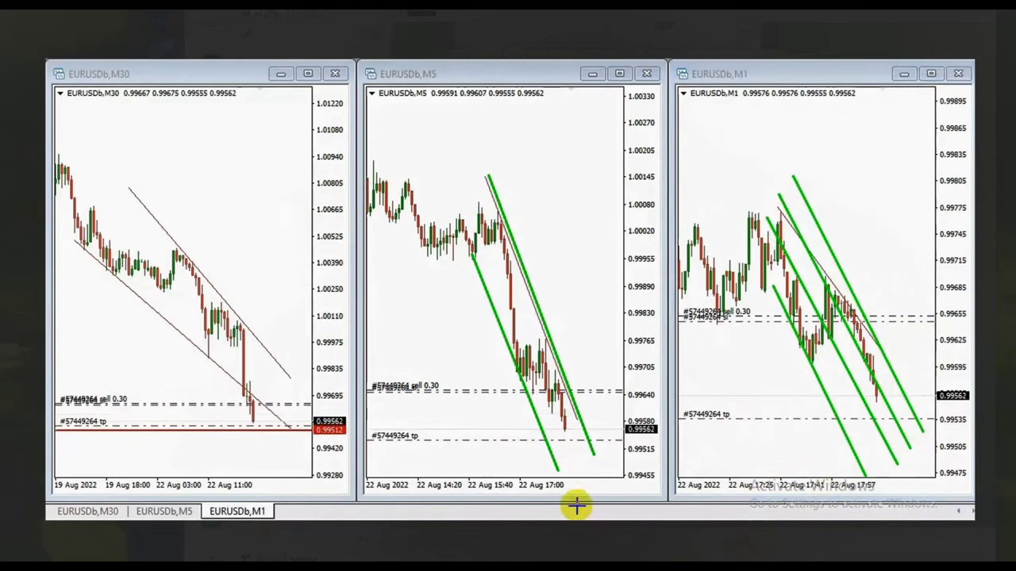
pyautogui.click(518, 448)
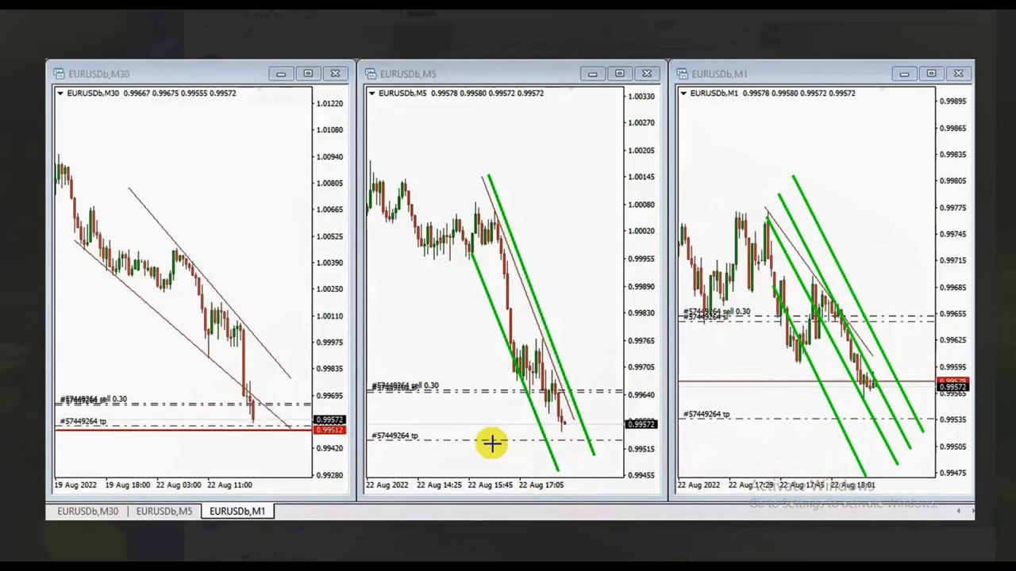
pyautogui.click(915, 234)
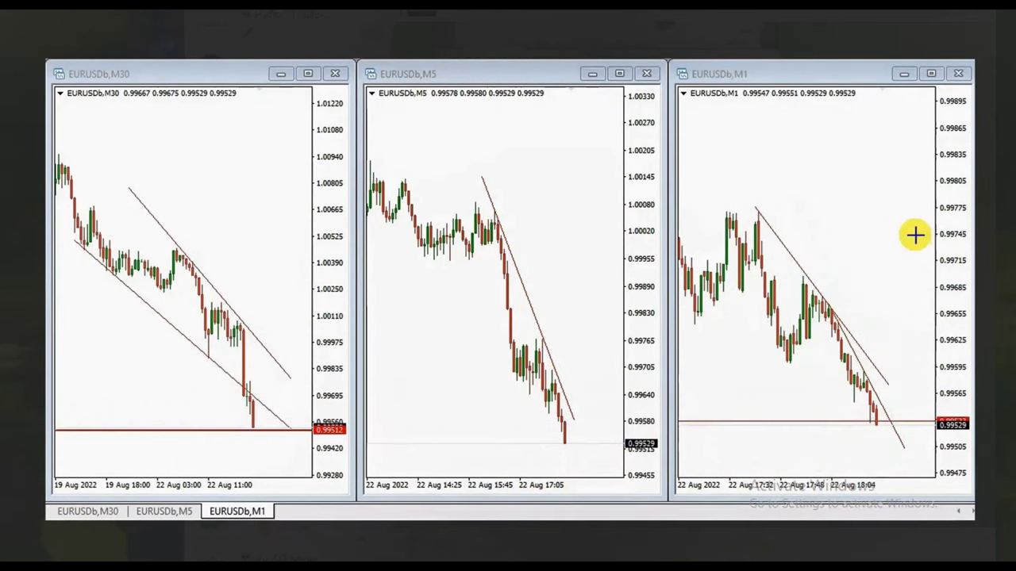